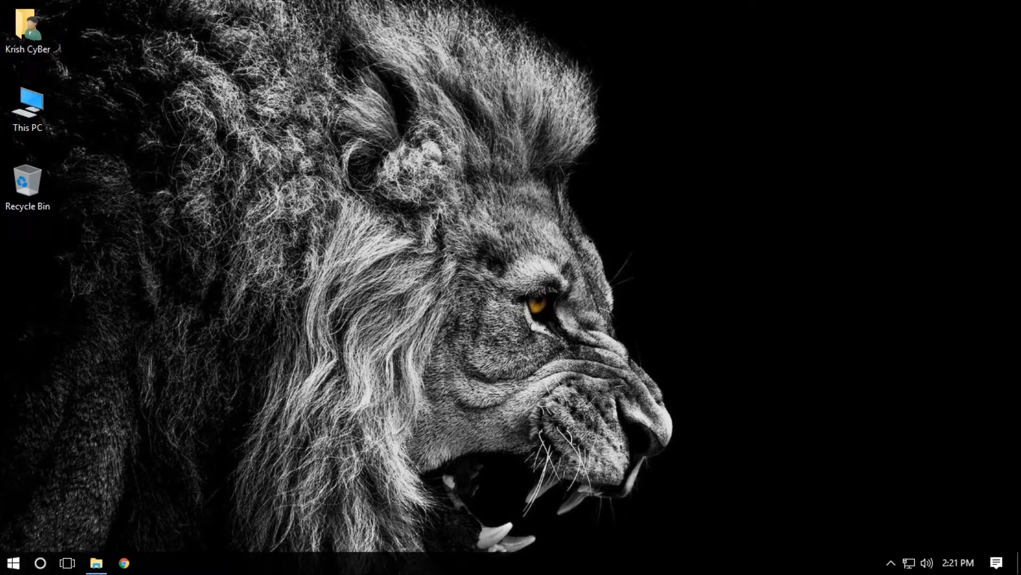
Switch to Lightroom Classic and open the Import Photos and Video window
{"action": "left_click", "coordinate": [16, 561]}
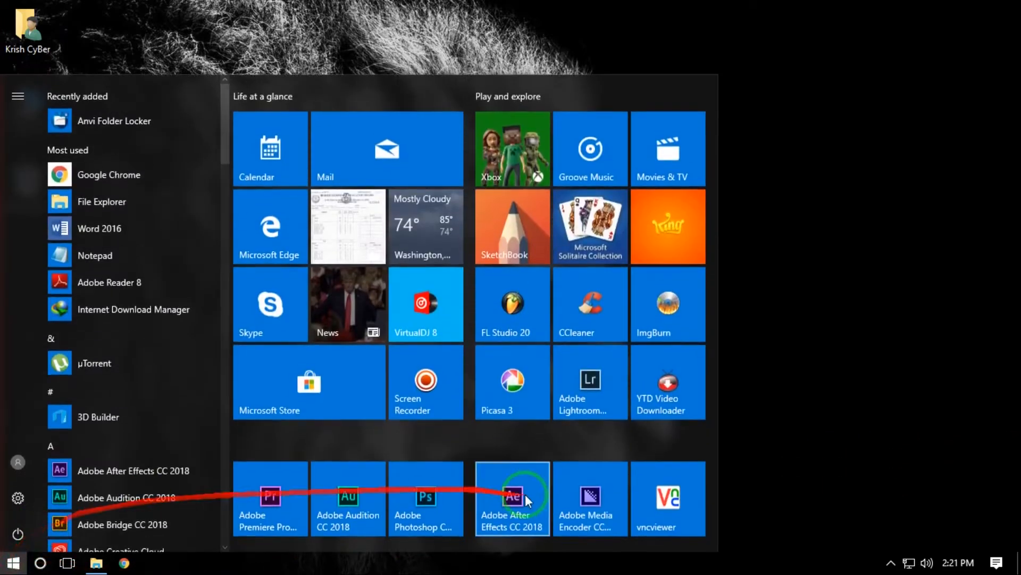
{"action": "left_click", "coordinate": [818, 387]}
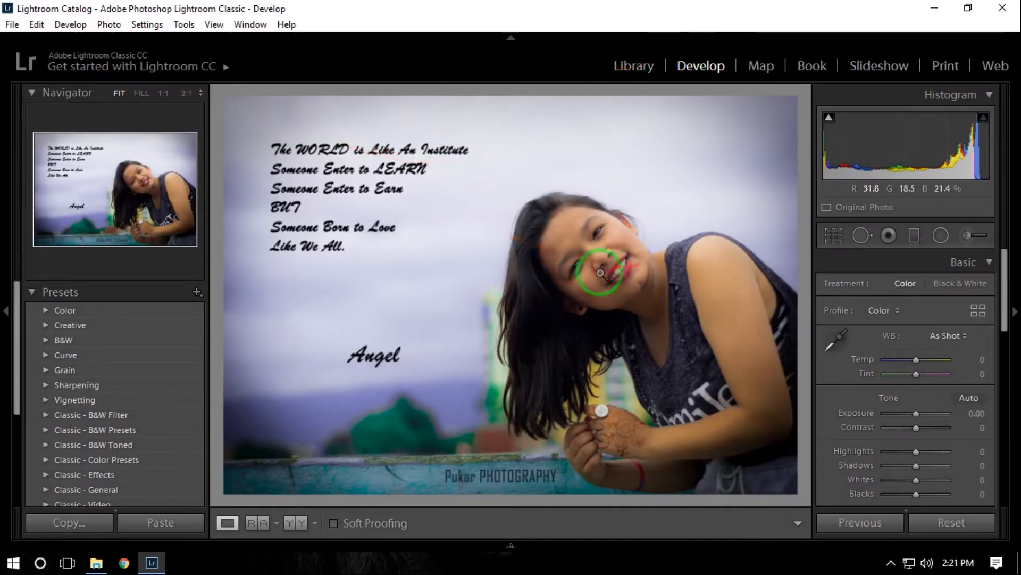
{"action": "left_click", "coordinate": [12, 24]}
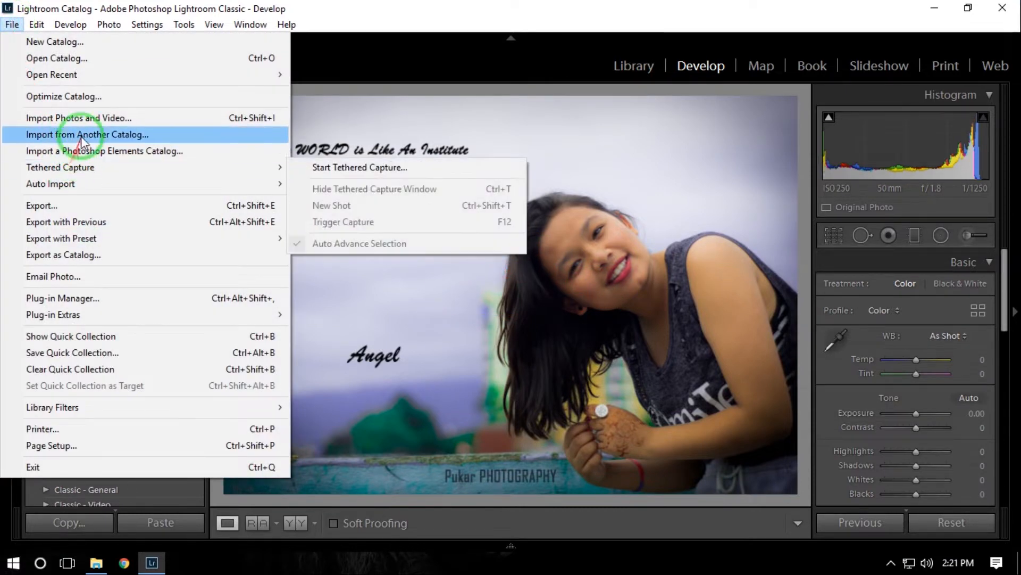
{"action": "left_click", "coordinate": [88, 120]}
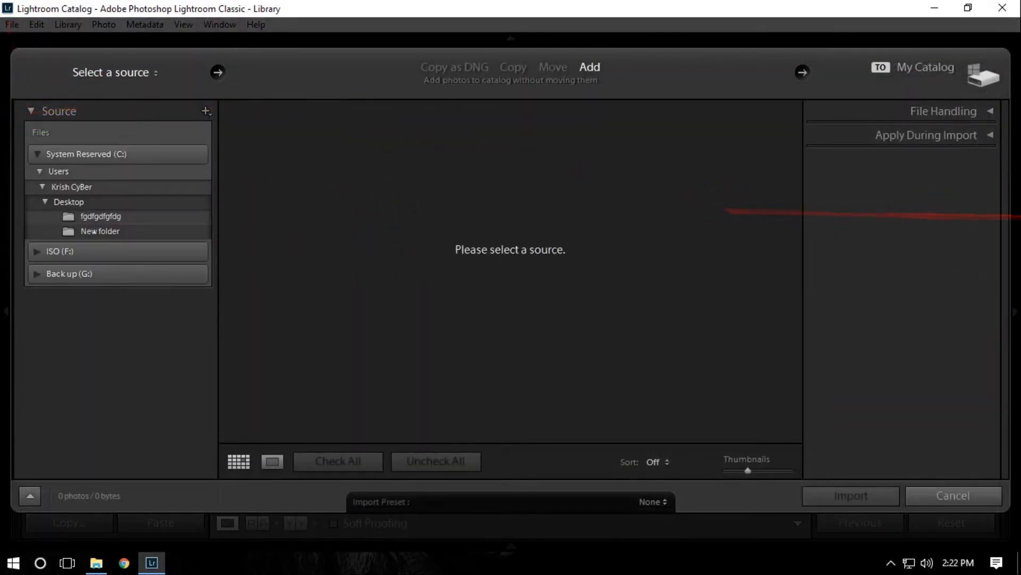
Load the photo _DSC0032.NEF from the desktop's New folder into the import window and import it into the catalog
{"action": "key", "text": "alt+Tab"}
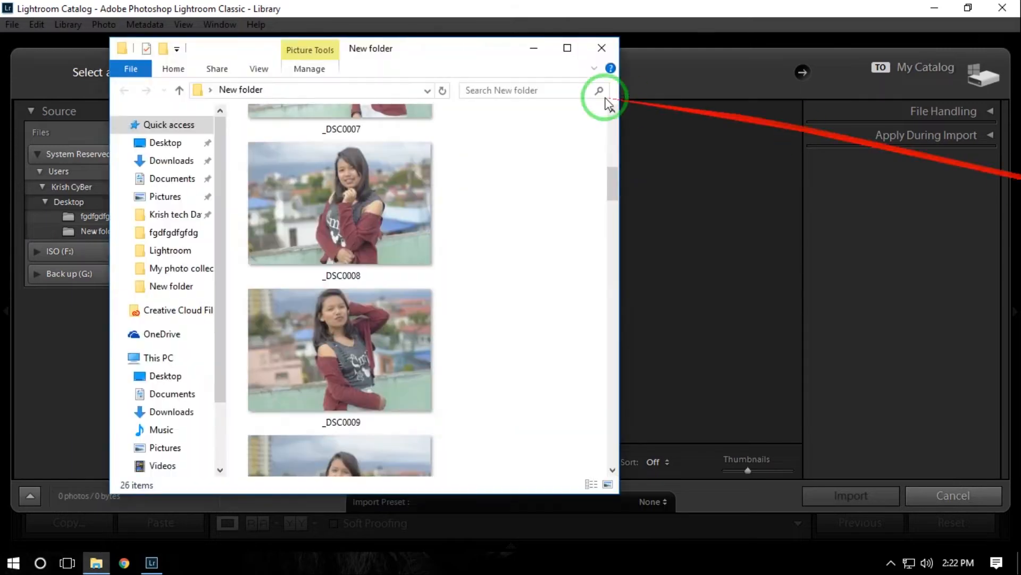
{"action": "left_click", "coordinate": [493, 49]}
{"action": "left_click_drag", "start_coordinate": [493, 49], "coordinate": [1020, 54]}
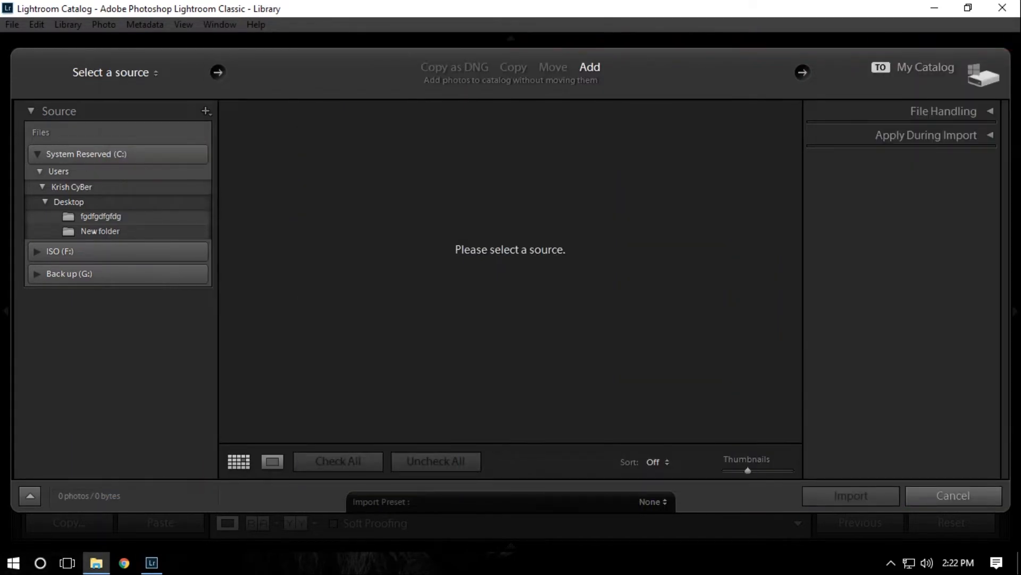
{"action": "left_click_drag", "start_coordinate": [1020, 433], "coordinate": [502, 262]}
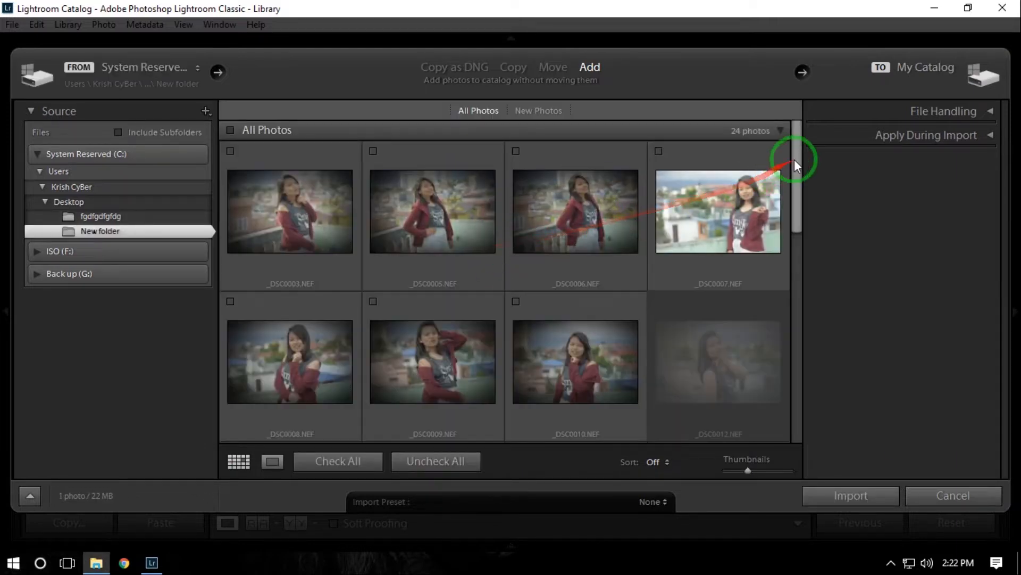
{"action": "left_click_drag", "start_coordinate": [800, 152], "coordinate": [798, 366]}
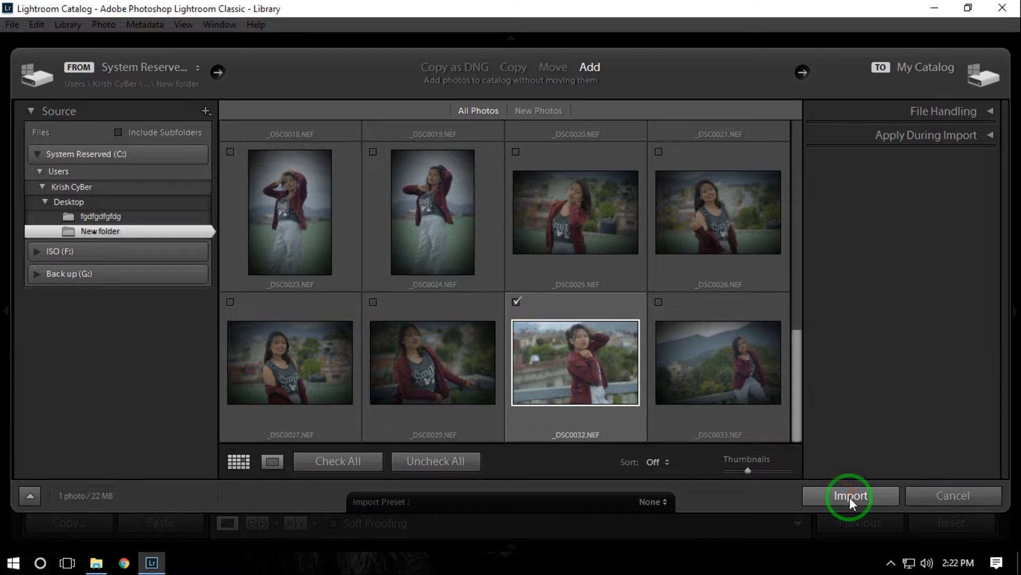
{"action": "left_click", "coordinate": [850, 497]}
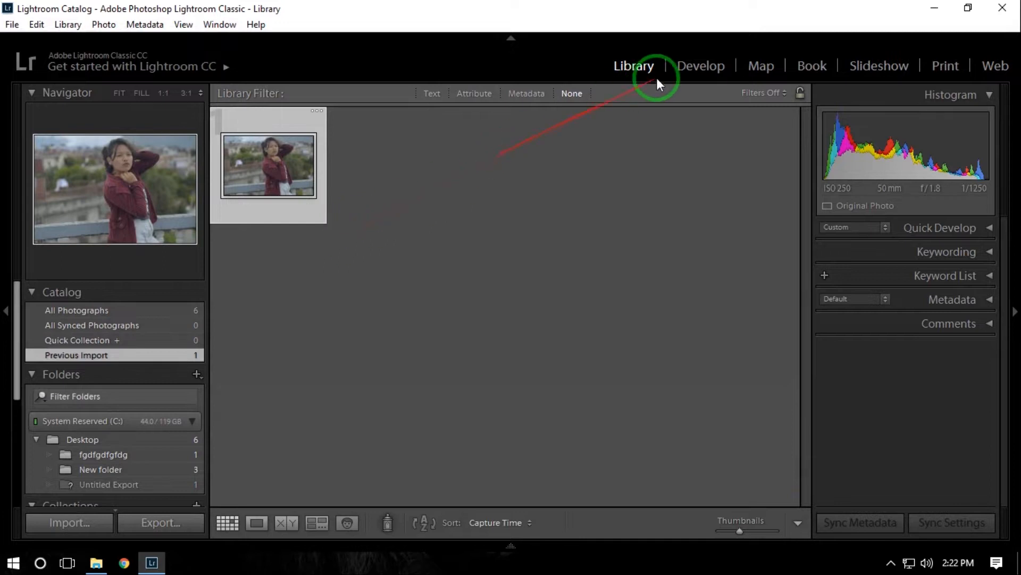
Open the imported photo in the Develop module and set its Exposure to +0.36 and Contrast to +21
{"action": "left_click", "coordinate": [711, 71]}
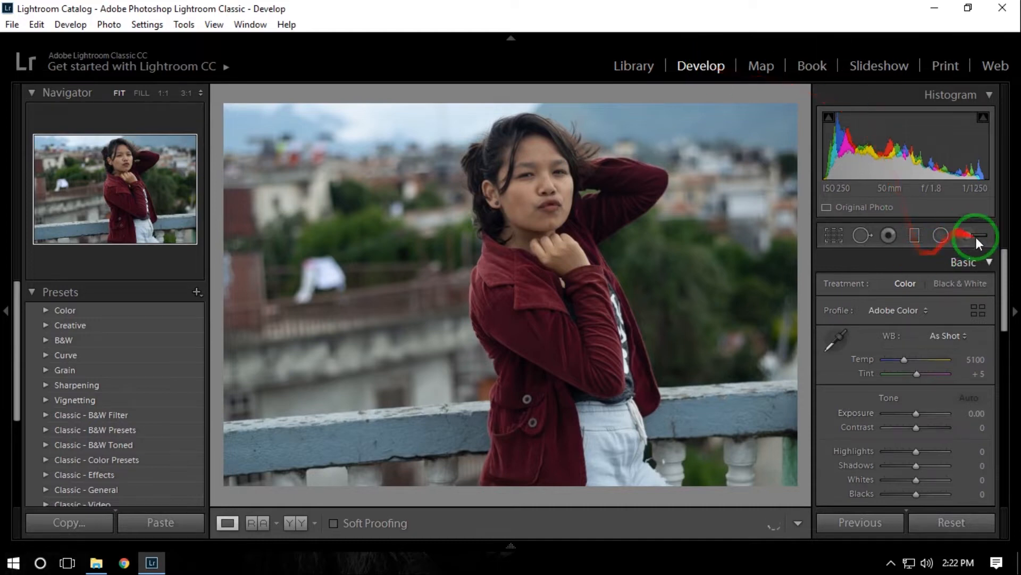
{"action": "mouse_move", "coordinate": [1005, 264]}
{"action": "left_mouse_down"}
{"action": "mouse_move", "coordinate": [996, 423]}
{"action": "mouse_move", "coordinate": [995, 249]}
{"action": "left_mouse_up"}
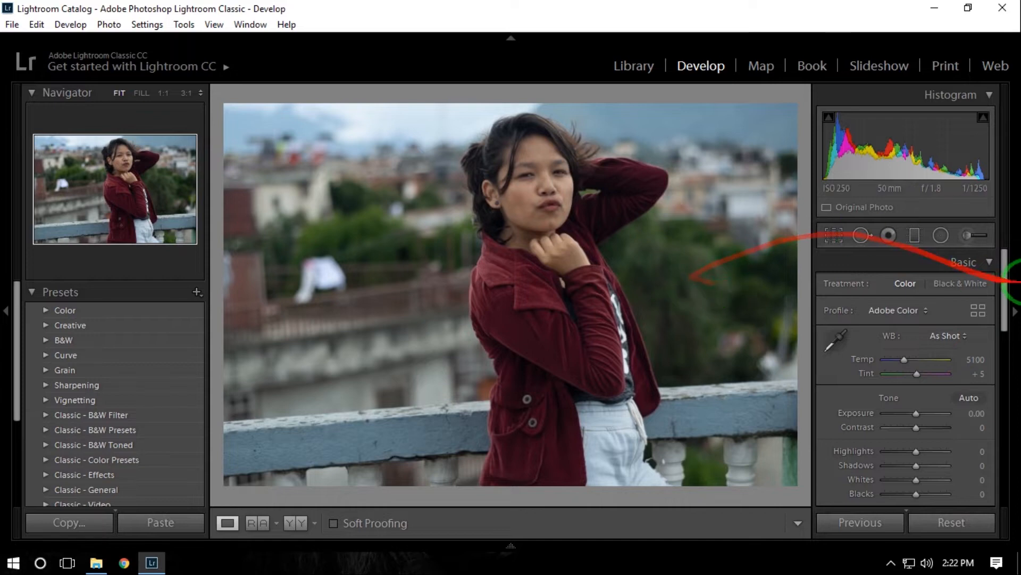
{"action": "left_click_drag", "start_coordinate": [1005, 256], "coordinate": [1006, 274]}
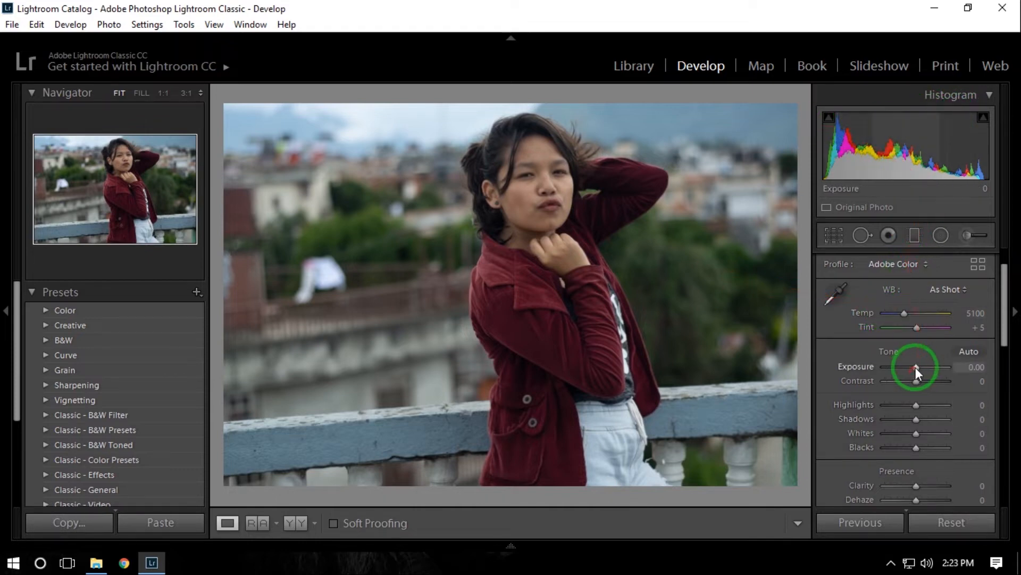
{"action": "mouse_move", "coordinate": [917, 367]}
{"action": "left_mouse_down"}
{"action": "mouse_move", "coordinate": [905, 383]}
{"action": "mouse_move", "coordinate": [923, 381]}
{"action": "left_mouse_up"}
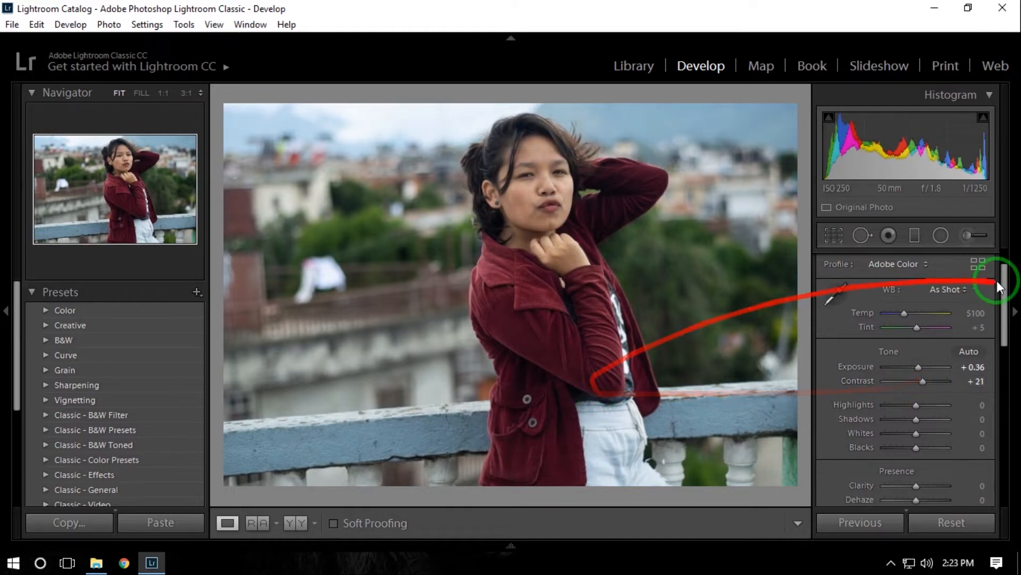
Set the photo's Highlights to -31, Shadows to -7, Whites to -14 and Blacks to -26
{"action": "left_click_drag", "start_coordinate": [1004, 274], "coordinate": [1006, 285]}
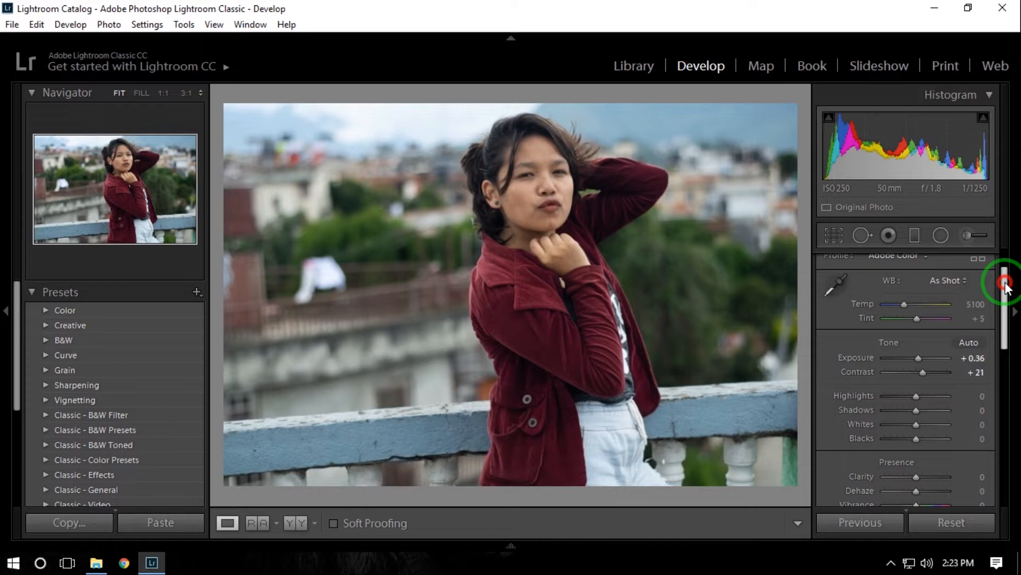
{"action": "left_click_drag", "start_coordinate": [1005, 283], "coordinate": [1006, 288]}
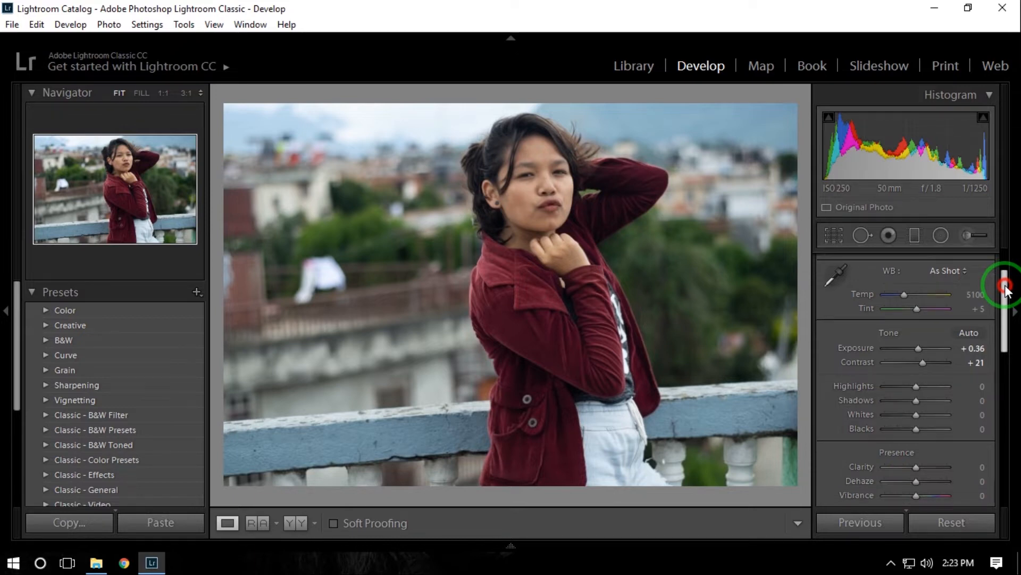
{"action": "left_click_drag", "start_coordinate": [1006, 288], "coordinate": [1006, 298]}
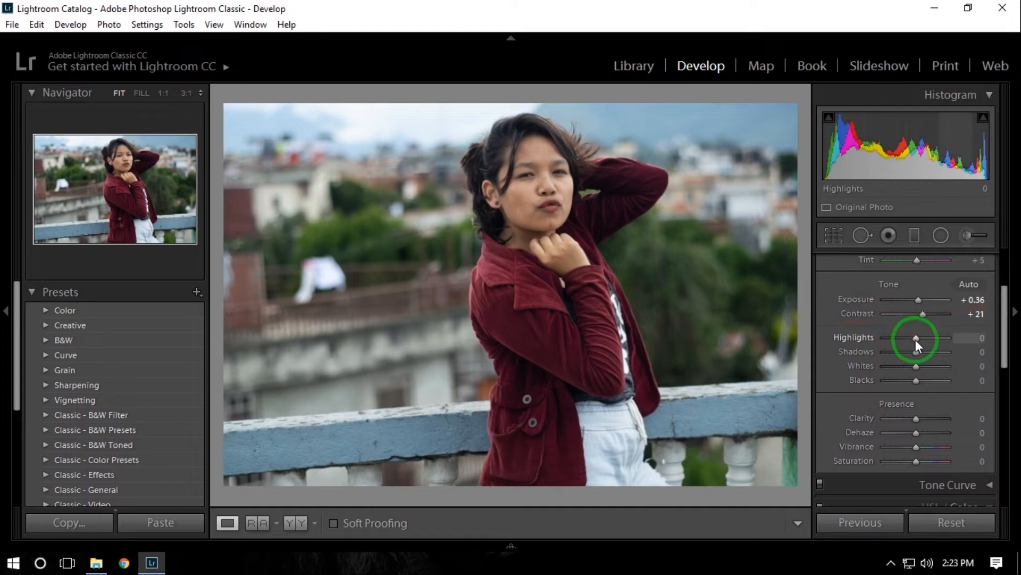
{"action": "left_click_drag", "start_coordinate": [913, 337], "coordinate": [912, 367]}
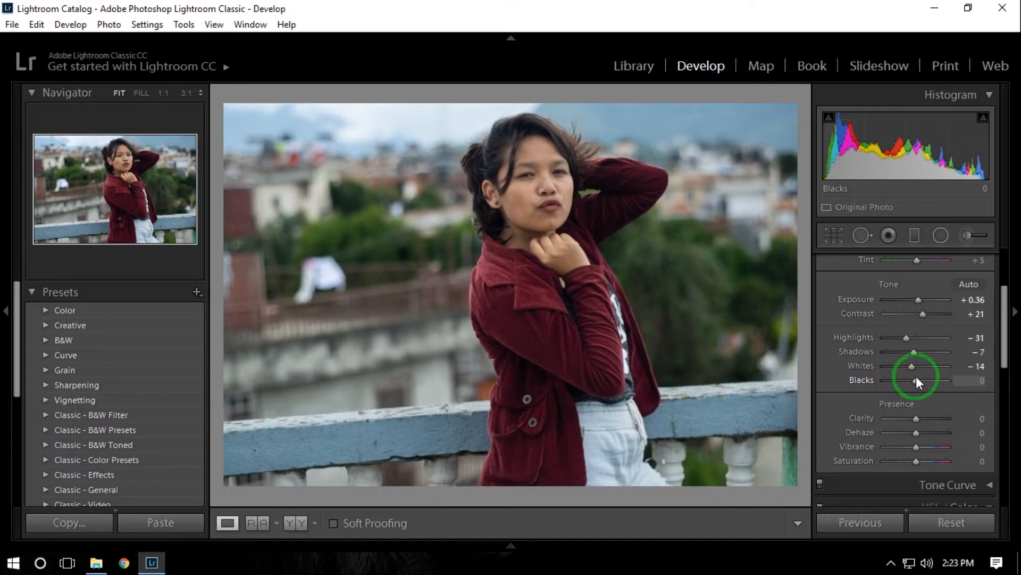
{"action": "left_click_drag", "start_coordinate": [914, 382], "coordinate": [908, 381]}
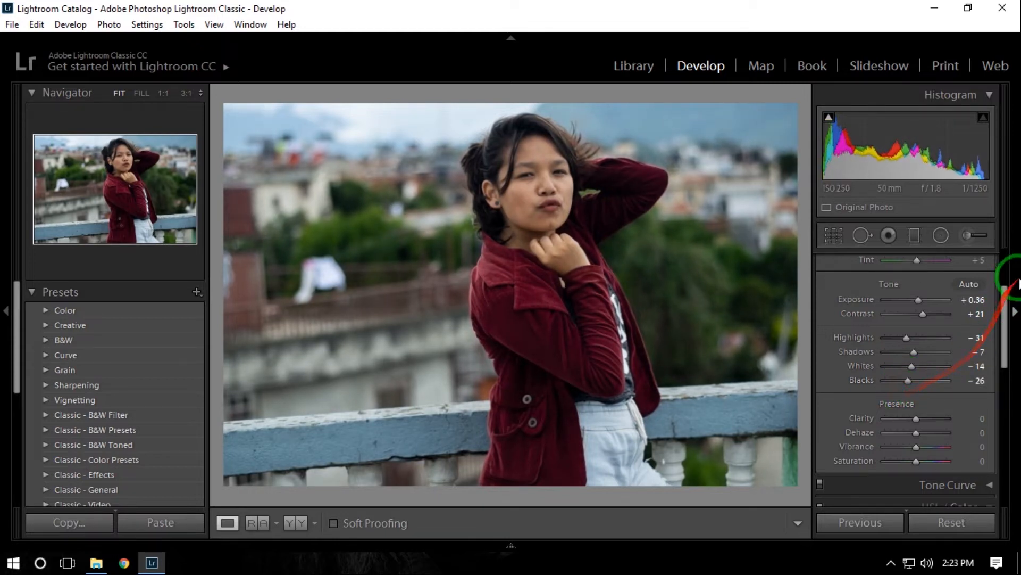
Set the photo's Clarity to -10 and overall Saturation to +17
{"action": "left_click_drag", "start_coordinate": [1006, 297], "coordinate": [1005, 322]}
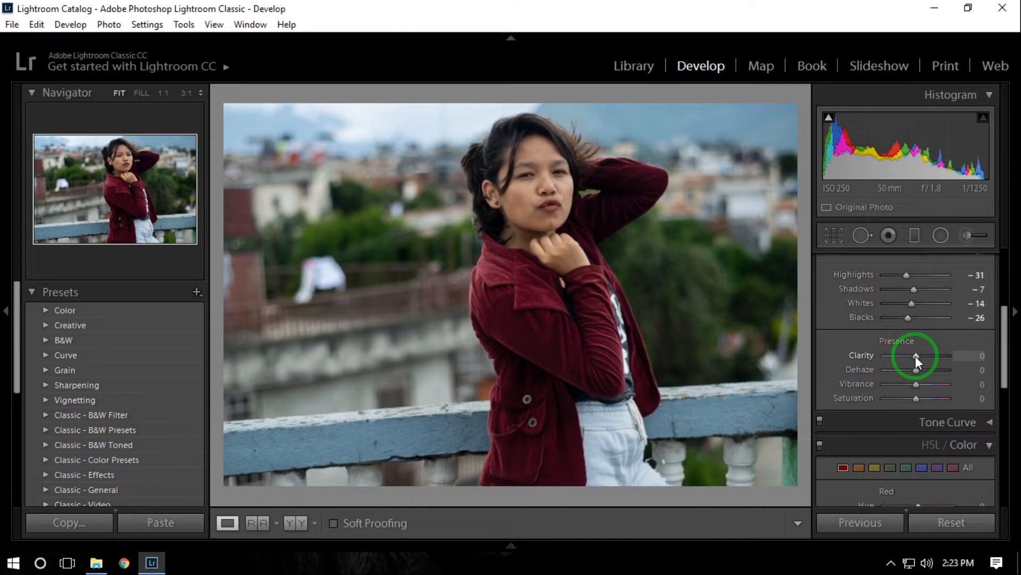
{"action": "mouse_move", "coordinate": [915, 356]}
{"action": "left_mouse_down"}
{"action": "mouse_move", "coordinate": [923, 360]}
{"action": "mouse_move", "coordinate": [912, 353]}
{"action": "left_mouse_up"}
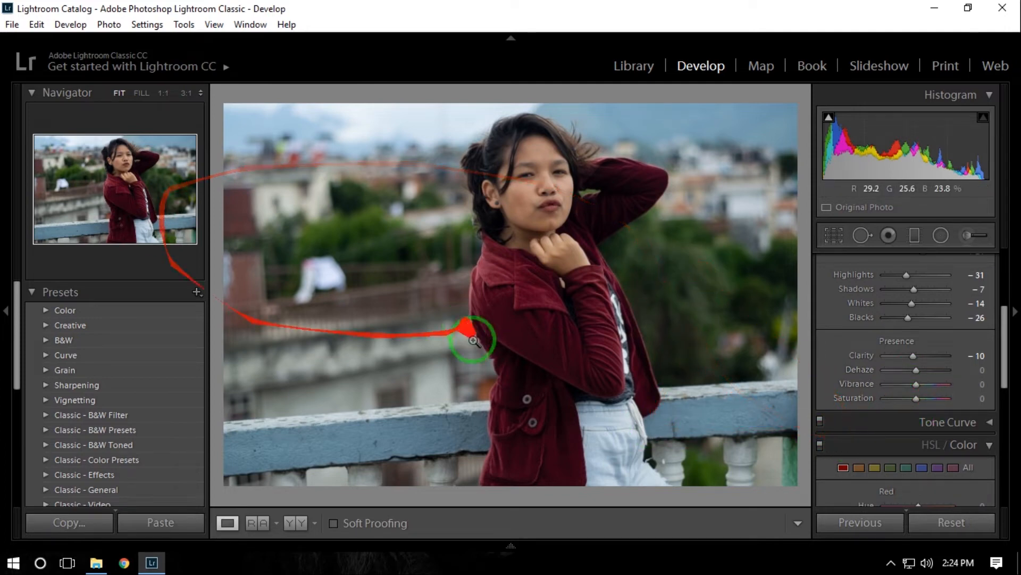
{"action": "left_click_drag", "start_coordinate": [918, 399], "coordinate": [922, 401]}
{"action": "left_click_drag", "start_coordinate": [1006, 310], "coordinate": [1007, 309]}
{"action": "left_click_drag", "start_coordinate": [1007, 327], "coordinate": [1007, 342]}
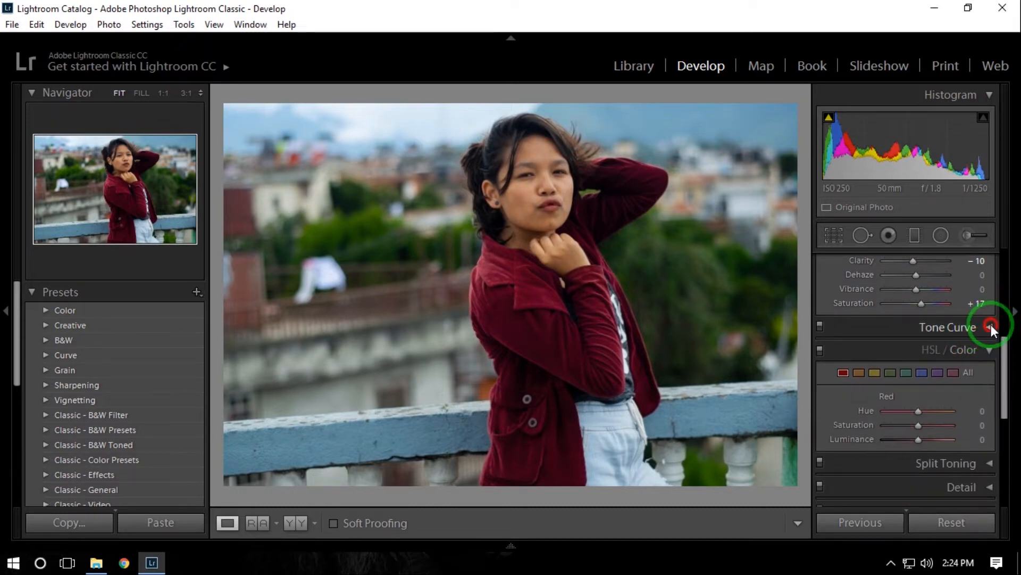
{"action": "left_click", "coordinate": [991, 326]}
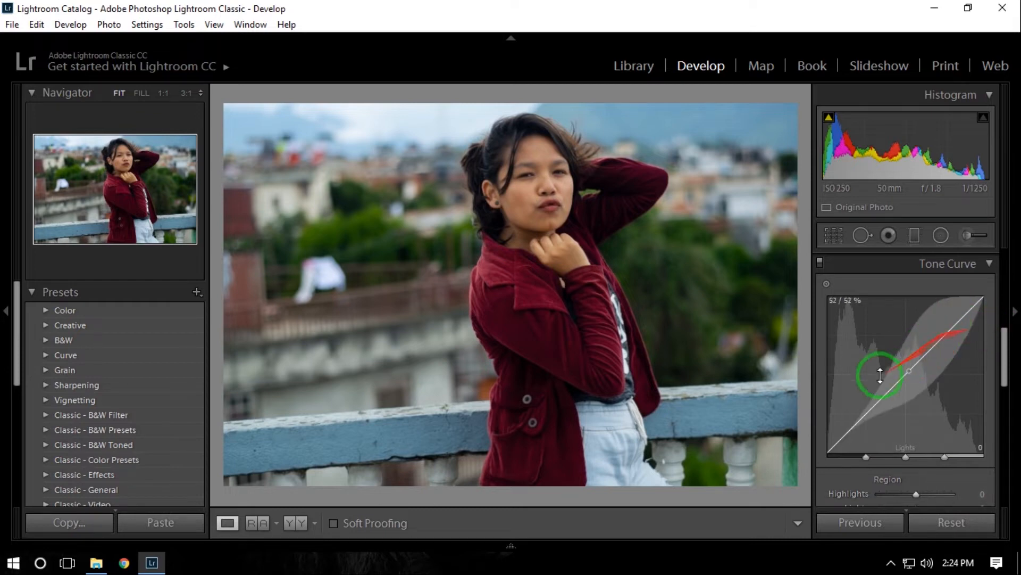
{"action": "left_click", "coordinate": [991, 263]}
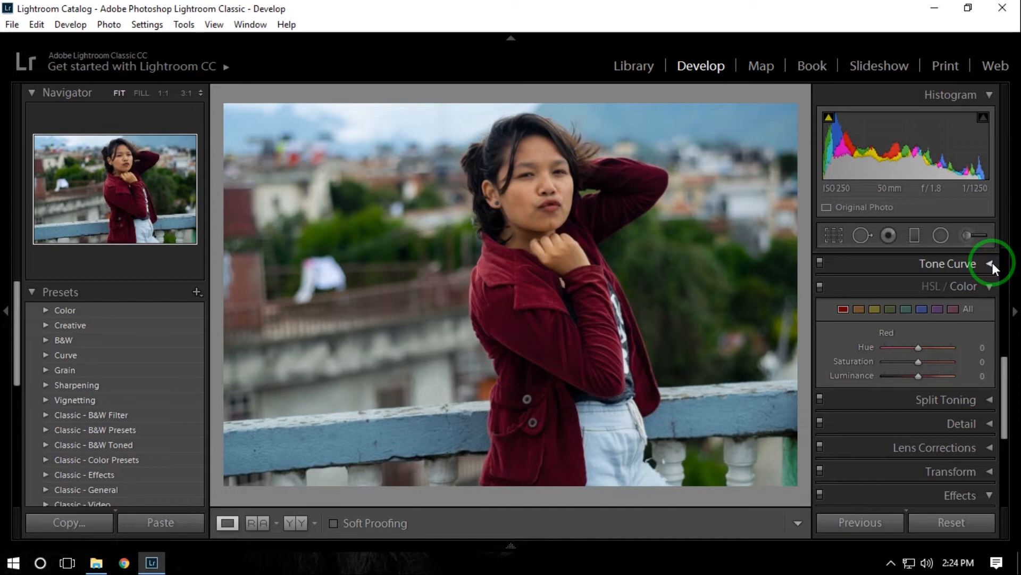
Set the Hue to -13 and Saturation to +84 for the red color range in the HSL/Color adjustments
{"action": "left_click", "coordinate": [932, 287]}
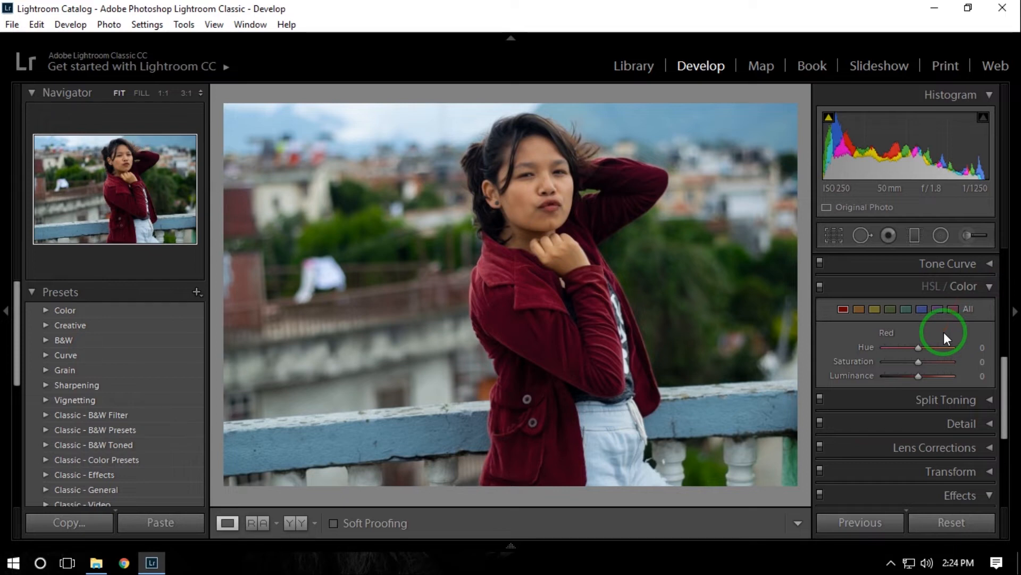
{"action": "left_click", "coordinate": [843, 308]}
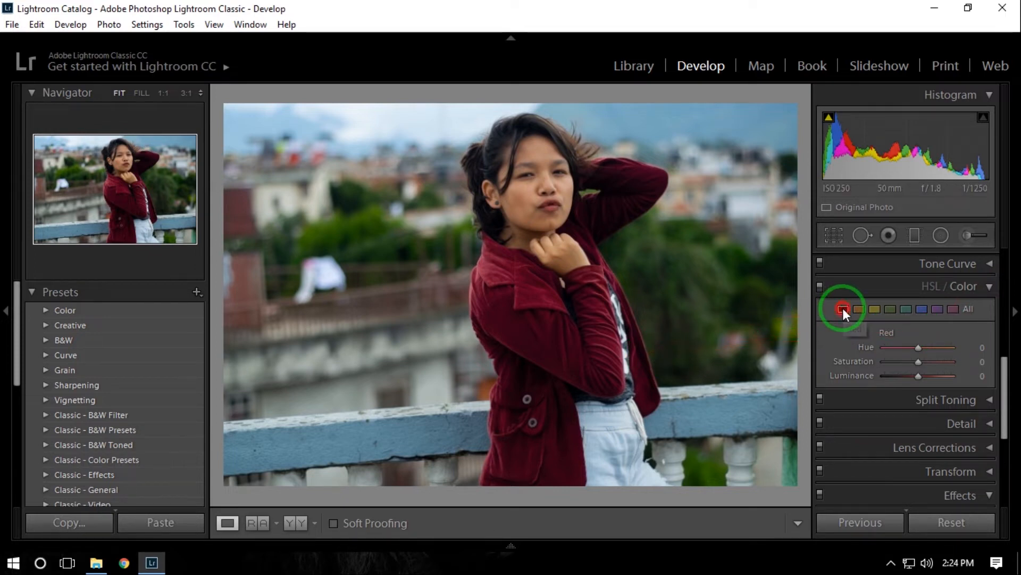
{"action": "left_click", "coordinate": [843, 308]}
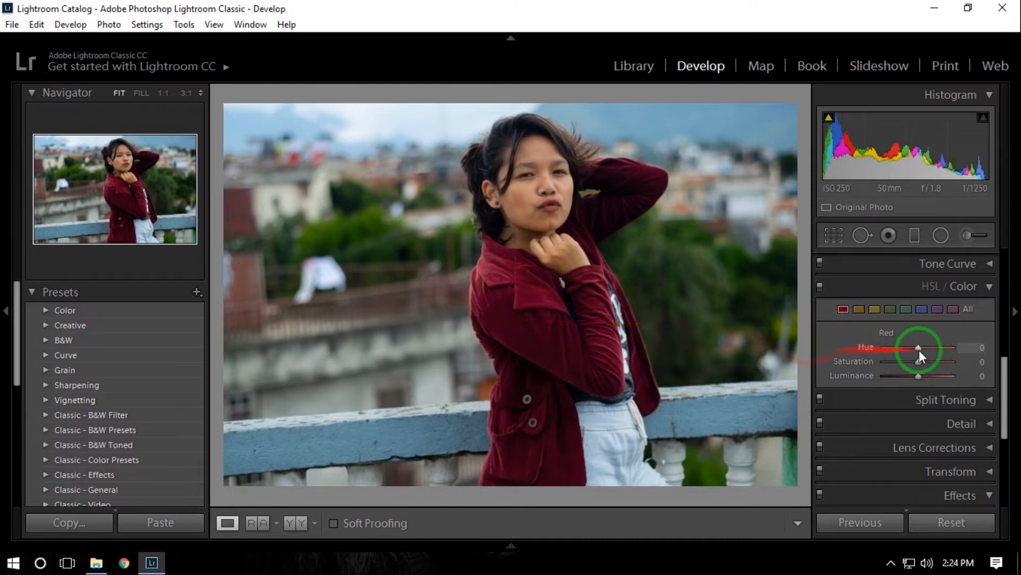
{"action": "left_click_drag", "start_coordinate": [919, 349], "coordinate": [944, 361]}
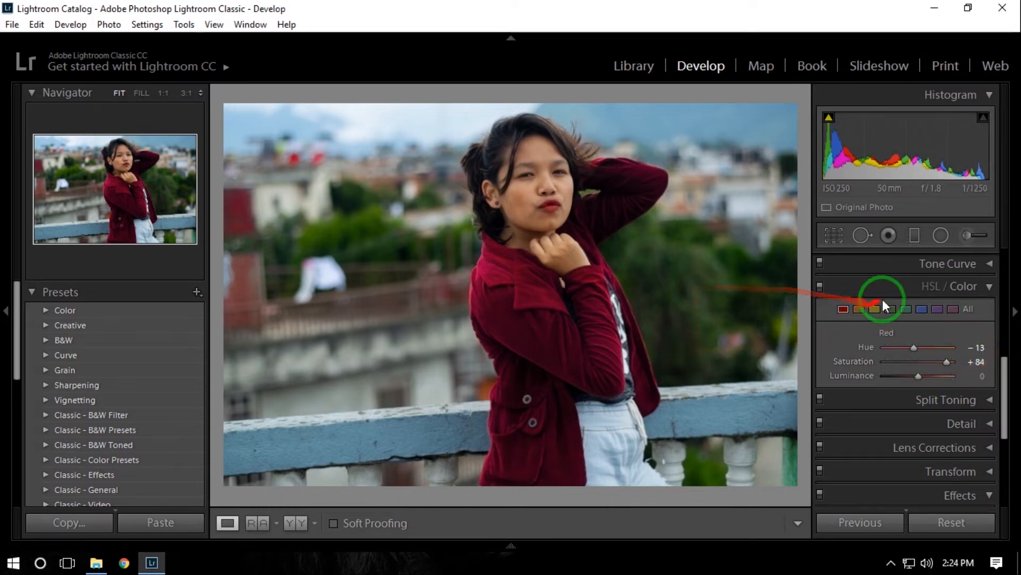
Set the green color range's Hue to +36 and the blue color range's Hue to +76
{"action": "left_click", "coordinate": [891, 309]}
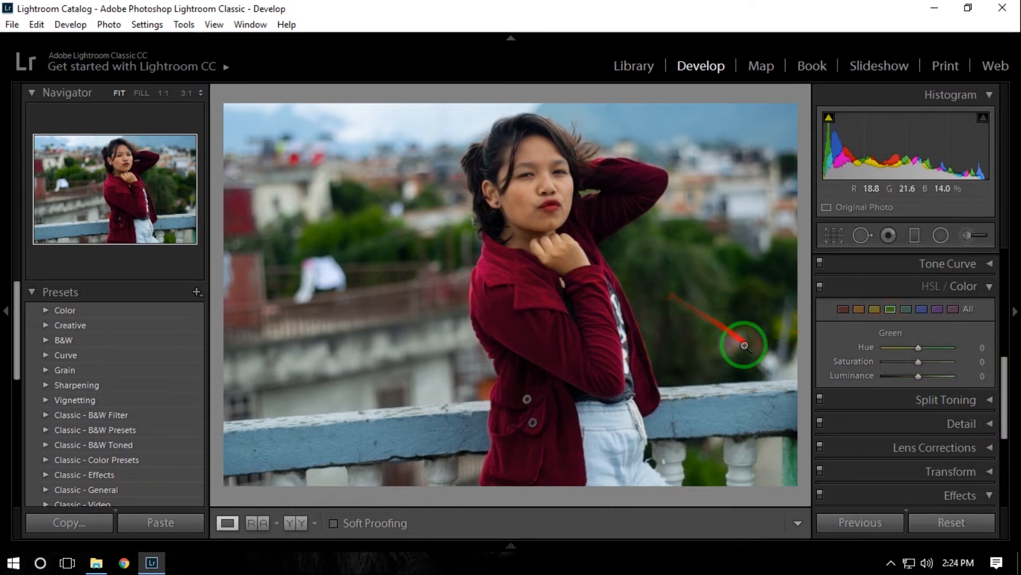
{"action": "left_click_drag", "start_coordinate": [918, 346], "coordinate": [931, 348]}
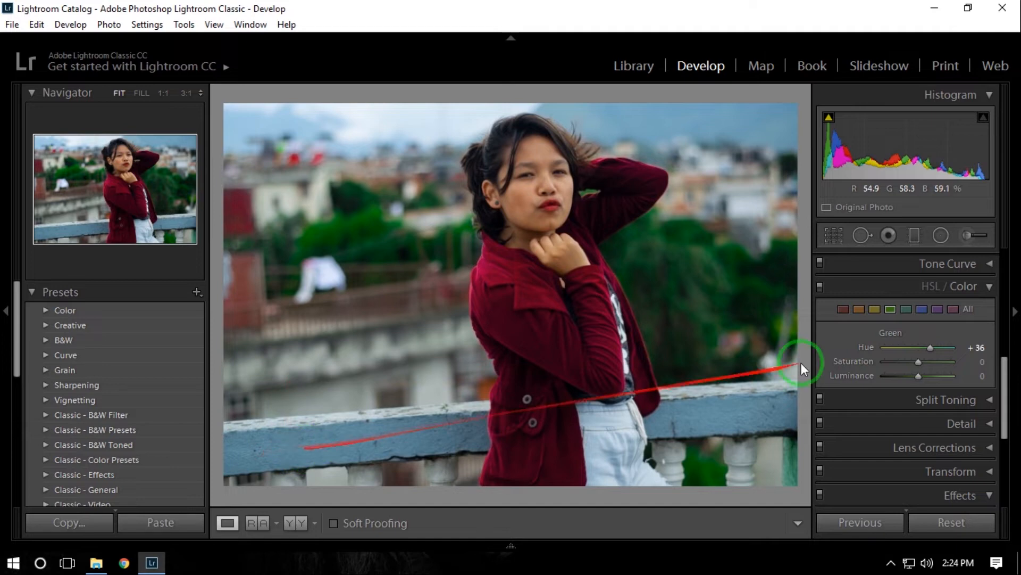
{"action": "left_click", "coordinate": [922, 309]}
{"action": "left_click_drag", "start_coordinate": [918, 347], "coordinate": [943, 354]}
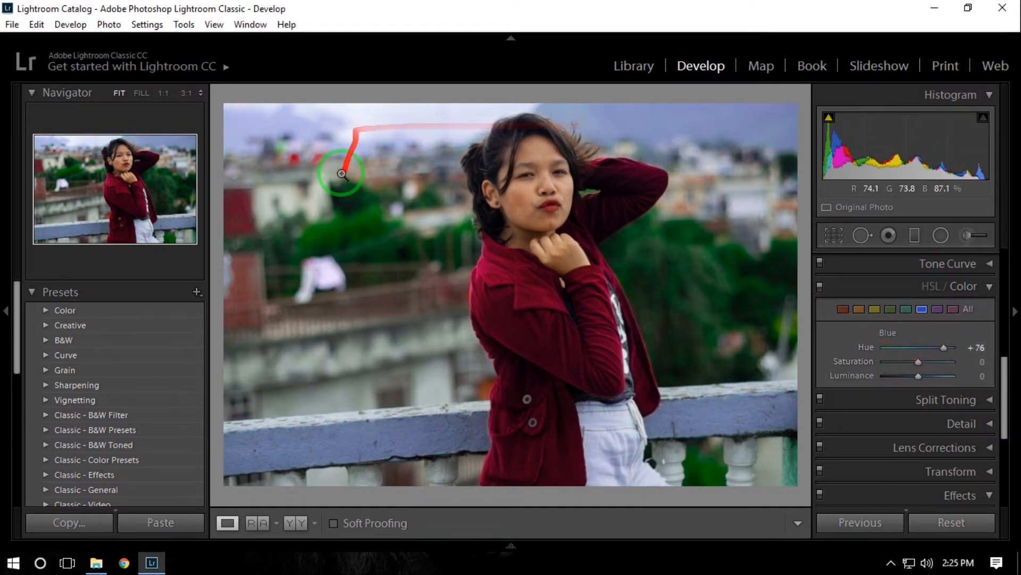
Set the magenta color range's Hue to -7 and Saturation to +31
{"action": "left_click", "coordinate": [951, 312]}
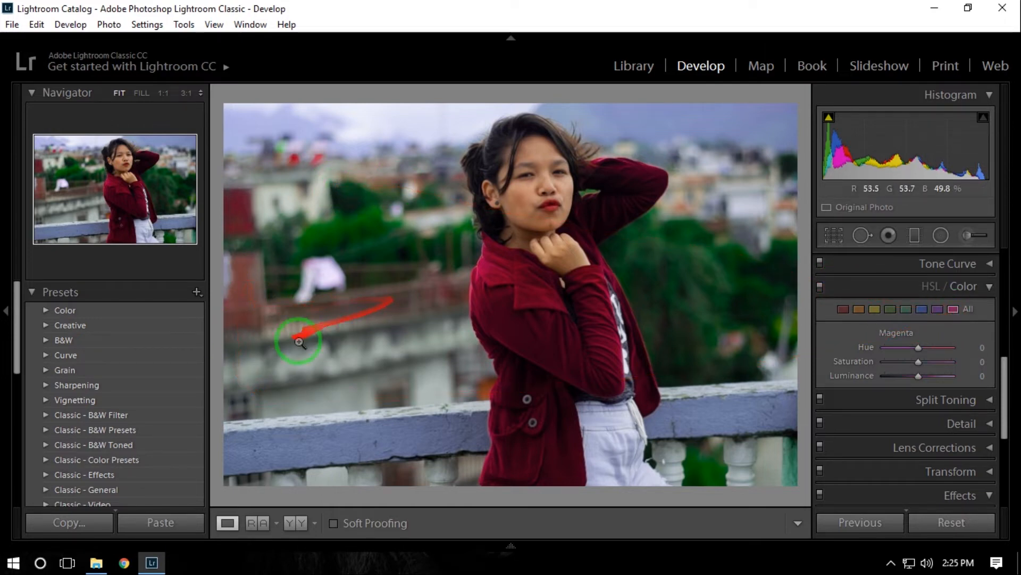
{"action": "mouse_move", "coordinate": [919, 350]}
{"action": "left_mouse_down"}
{"action": "mouse_move", "coordinate": [930, 350]}
{"action": "mouse_move", "coordinate": [916, 350]}
{"action": "left_mouse_up"}
{"action": "left_click_drag", "start_coordinate": [919, 362], "coordinate": [930, 353]}
Expand the Transform settings to view the perspective and Upright options
{"action": "left_click_drag", "start_coordinate": [1005, 361], "coordinate": [1003, 377]}
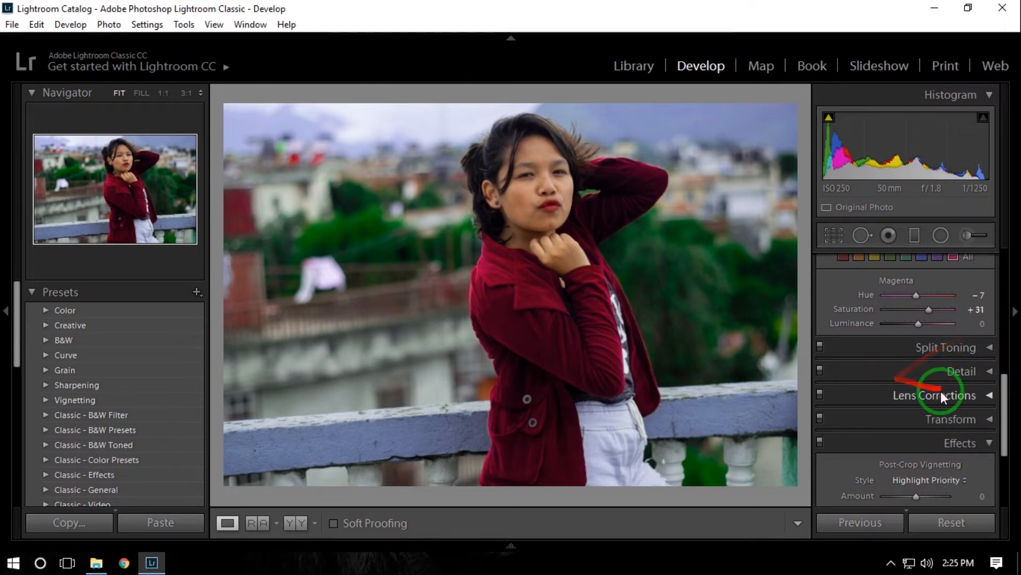
{"action": "left_click", "coordinate": [941, 419]}
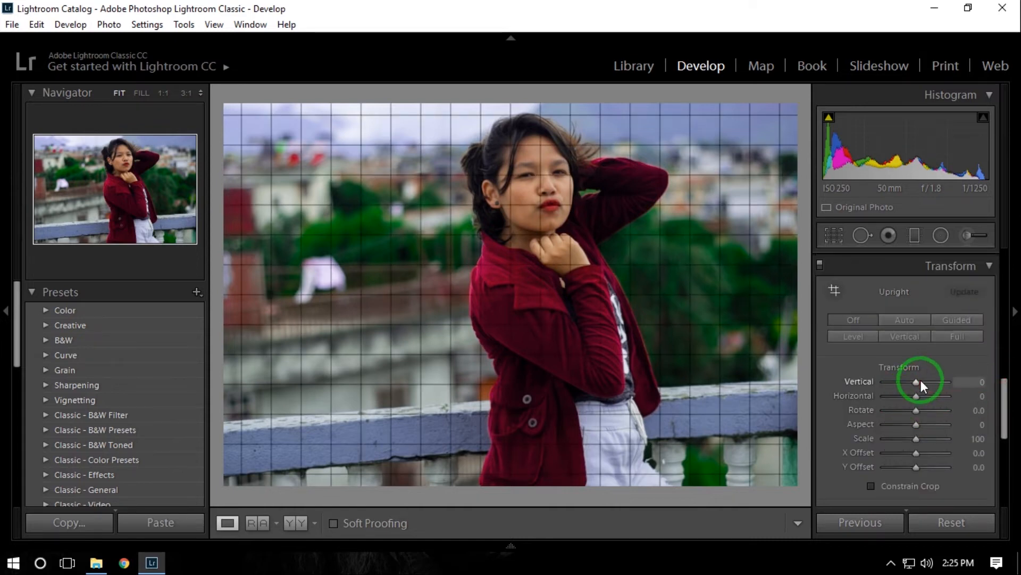
{"action": "left_click", "coordinate": [1015, 389]}
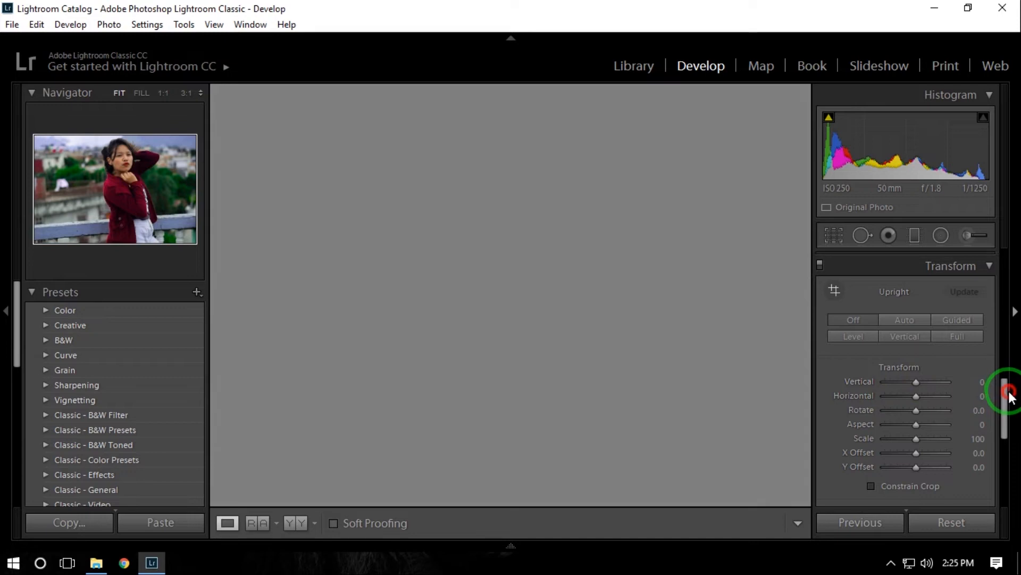
{"action": "left_click", "coordinate": [1013, 312]}
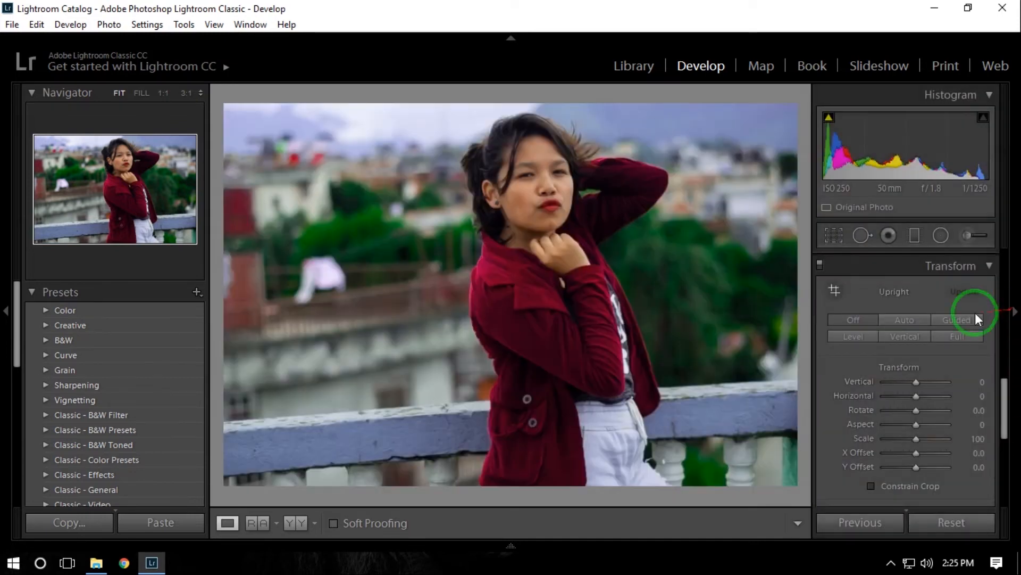
Collapse the Transform settings and set the Spot Removal healing brush size to 83
{"action": "left_click", "coordinate": [984, 266]}
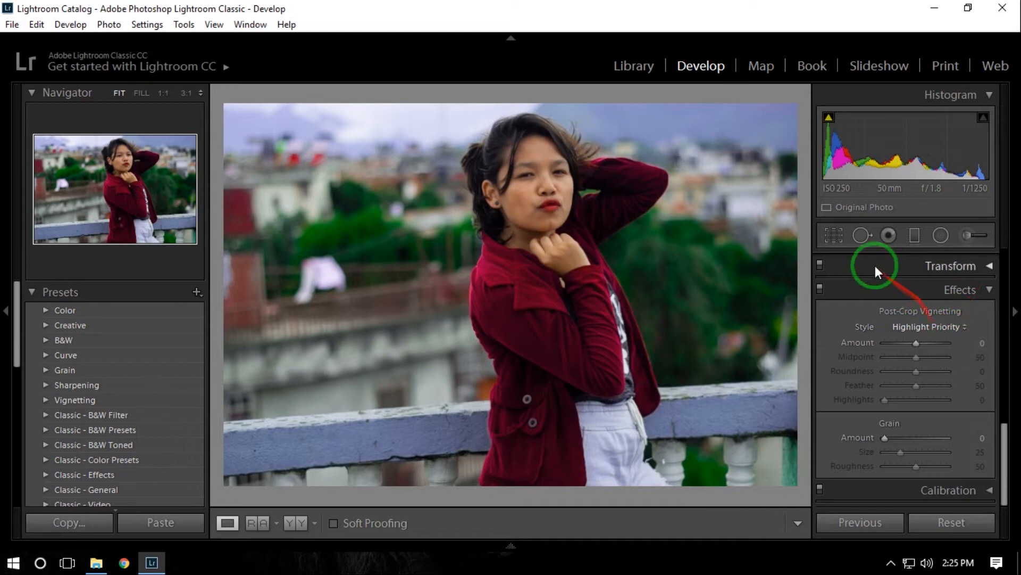
{"action": "left_click", "coordinate": [859, 235]}
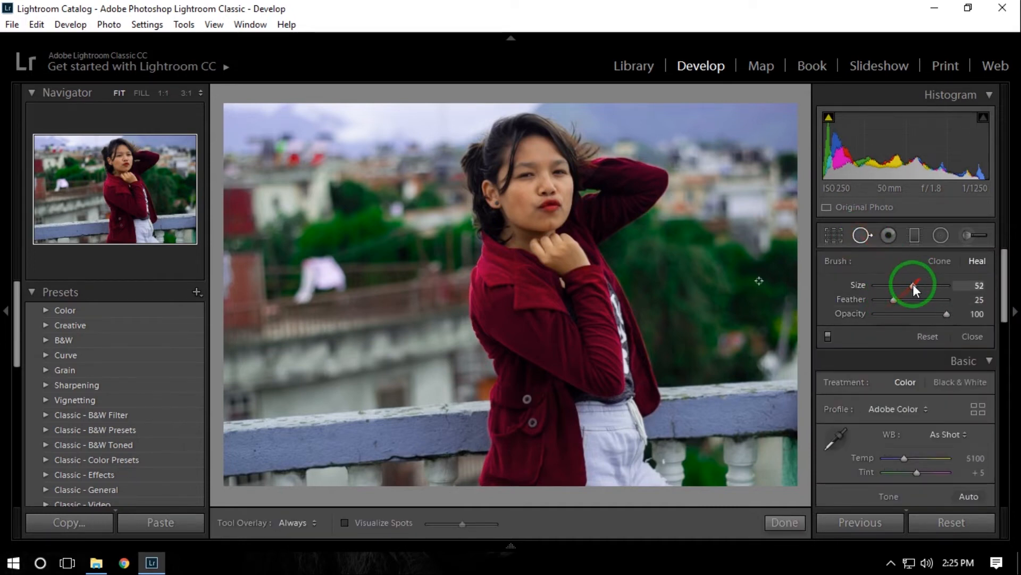
{"action": "mouse_move", "coordinate": [914, 285]}
{"action": "left_mouse_down"}
{"action": "mouse_move", "coordinate": [936, 282]}
{"action": "mouse_move", "coordinate": [684, 285]}
{"action": "mouse_move", "coordinate": [549, 267]}
{"action": "left_mouse_up"}
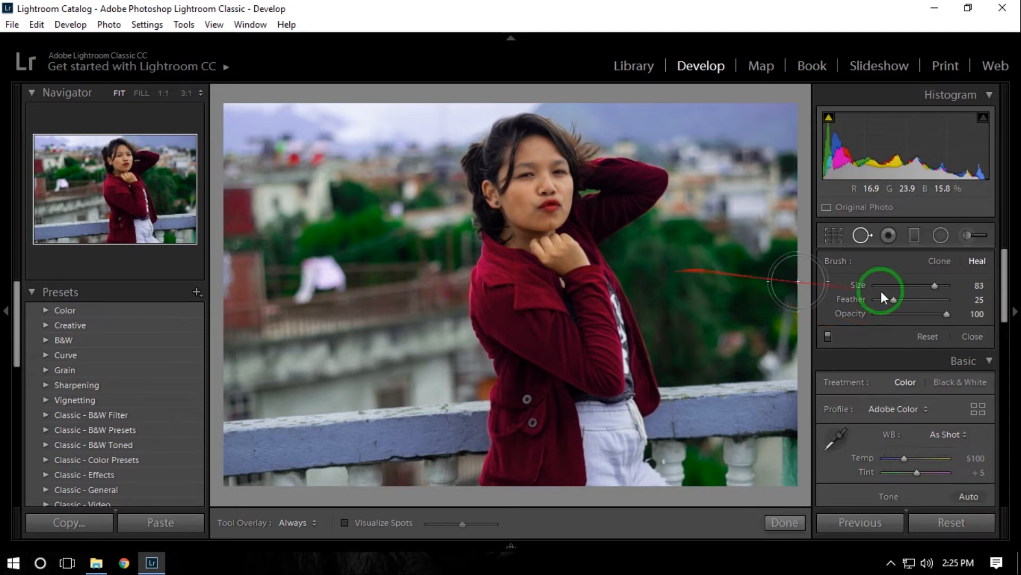
Apply a dark post-crop vignette with Amount -57, Midpoint 51, Roundness -24 and Highlights 6
{"action": "left_click_drag", "start_coordinate": [1004, 258], "coordinate": [984, 432]}
{"action": "key", "text": "k"}
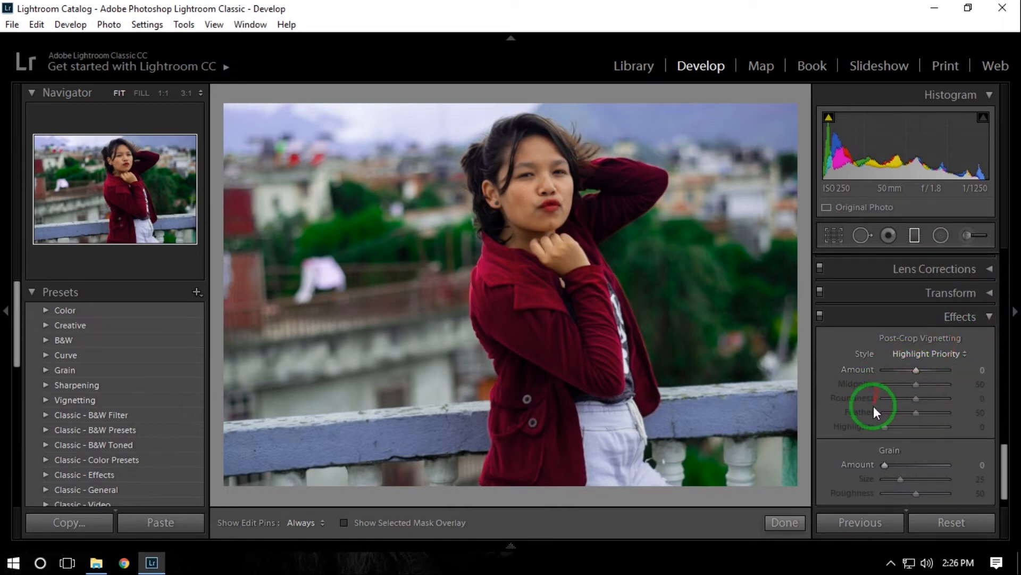
{"action": "left_click_drag", "start_coordinate": [915, 369], "coordinate": [934, 369]}
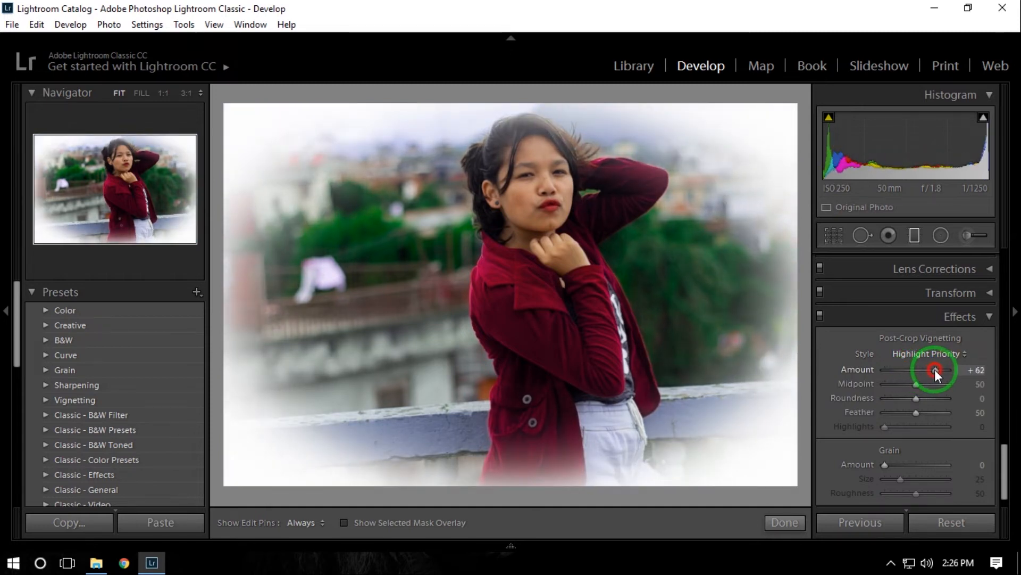
{"action": "left_click_drag", "start_coordinate": [936, 369], "coordinate": [898, 369]}
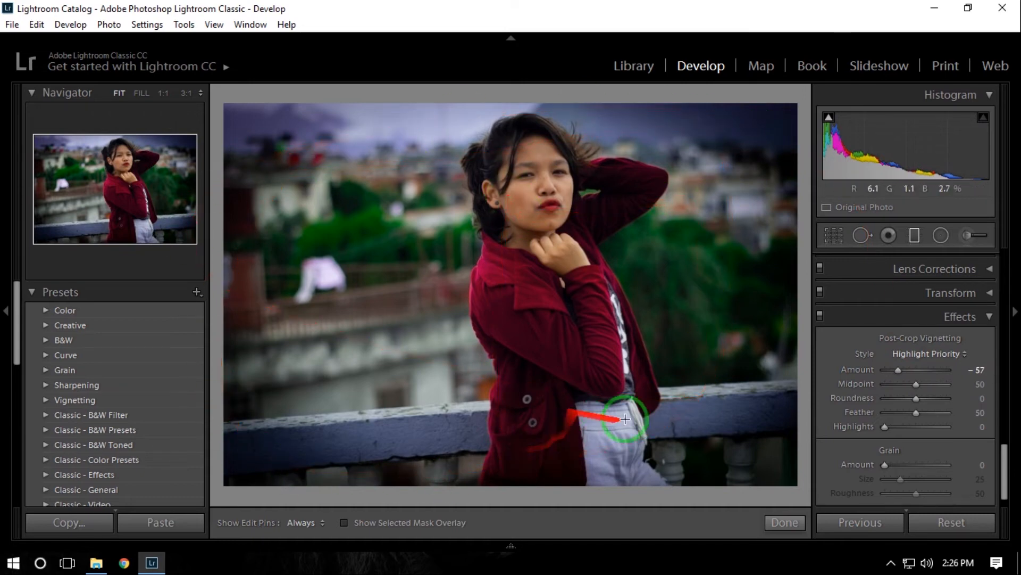
{"action": "mouse_move", "coordinate": [920, 384]}
{"action": "left_mouse_down"}
{"action": "mouse_move", "coordinate": [908, 387]}
{"action": "mouse_move", "coordinate": [918, 386]}
{"action": "mouse_move", "coordinate": [916, 397]}
{"action": "mouse_move", "coordinate": [899, 399]}
{"action": "mouse_move", "coordinate": [920, 397]}
{"action": "mouse_move", "coordinate": [908, 397]}
{"action": "left_mouse_up"}
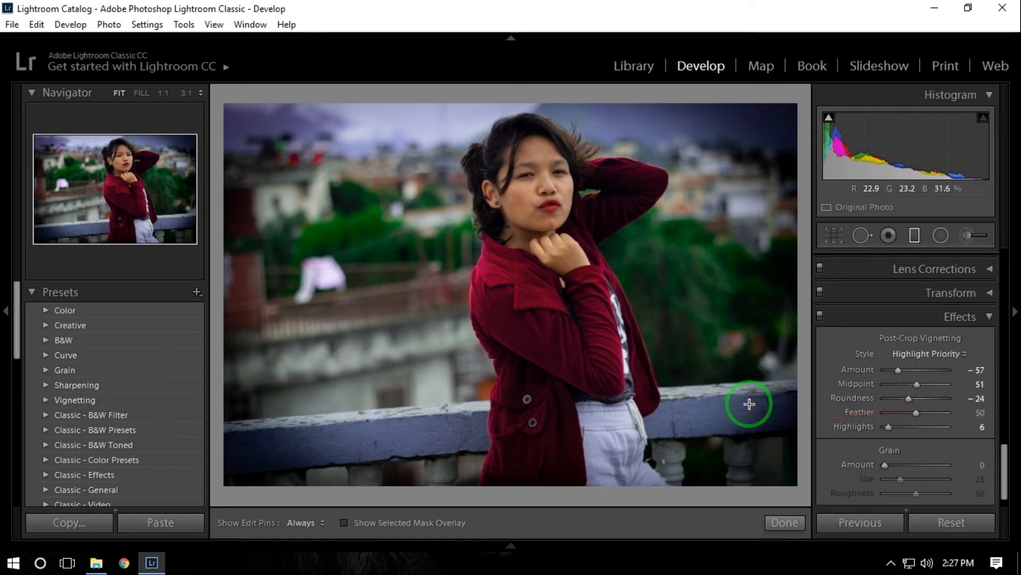
{"action": "left_click_drag", "start_coordinate": [487, 382], "coordinate": [734, 293]}
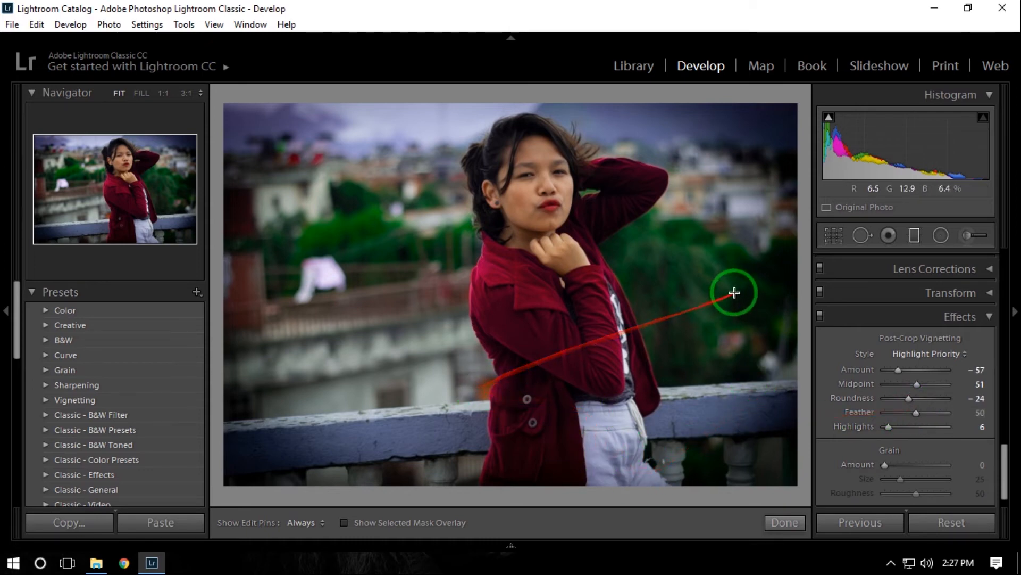
Crop a thin strip off the photo's lower edge with a custom aspect ratio and apply the crop
{"action": "left_click", "coordinate": [833, 237]}
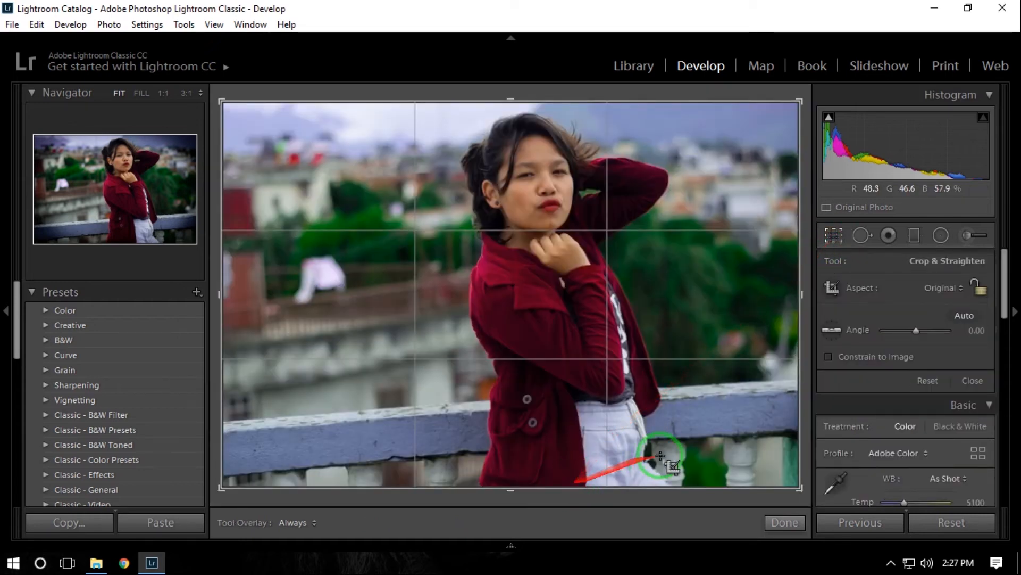
{"action": "mouse_move", "coordinate": [508, 482]}
{"action": "left_mouse_down"}
{"action": "mouse_move", "coordinate": [511, 451]}
{"action": "mouse_move", "coordinate": [511, 493]}
{"action": "mouse_move", "coordinate": [513, 485]}
{"action": "left_mouse_up"}
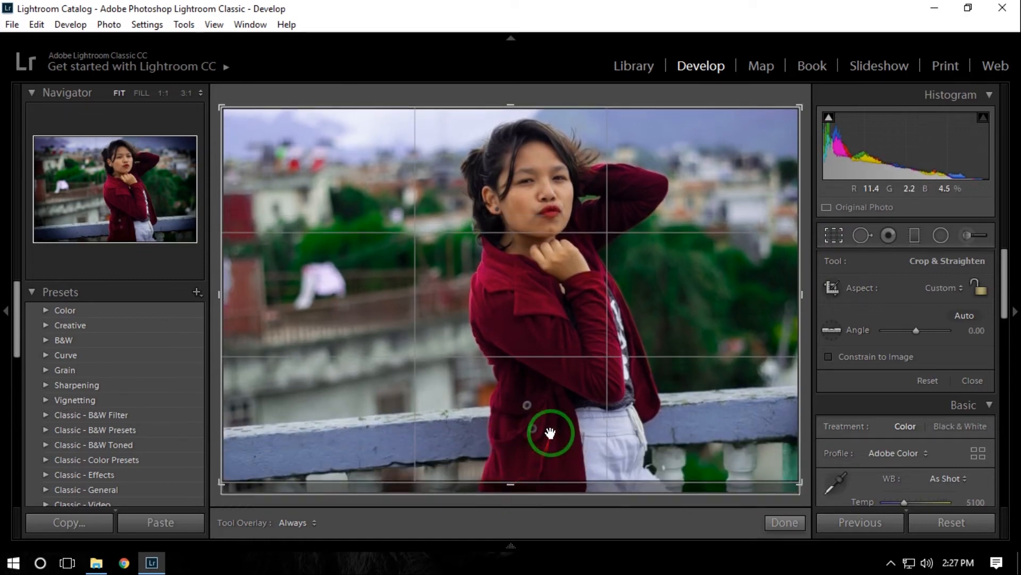
{"action": "right_click", "coordinate": [528, 279]}
{"action": "left_click", "coordinate": [466, 514]}
{"action": "left_click", "coordinate": [794, 523]}
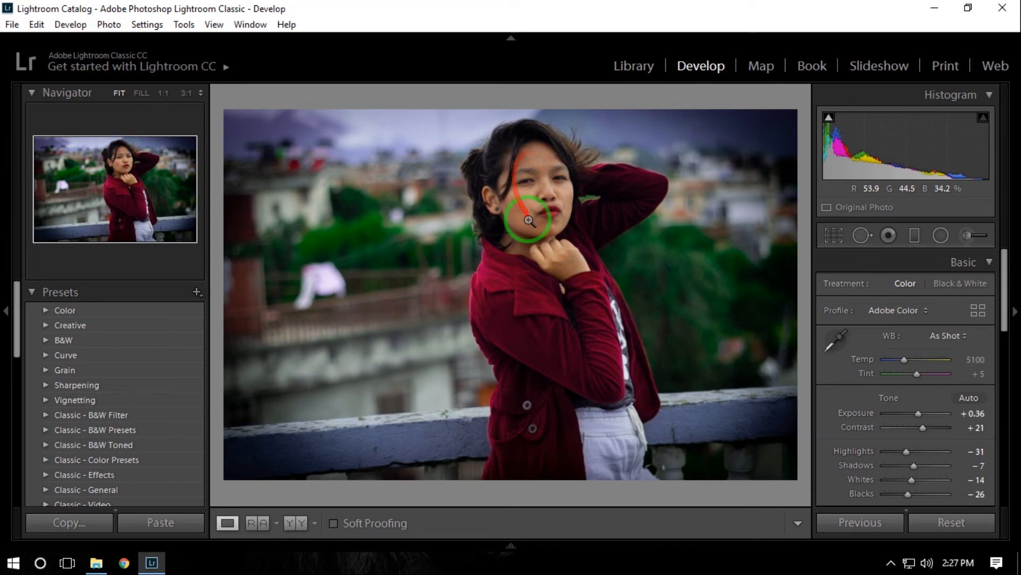
Examine the face, hand and jacket details at 1:1 magnification and return to the fitted view of the whole photo
{"action": "left_click", "coordinate": [533, 203]}
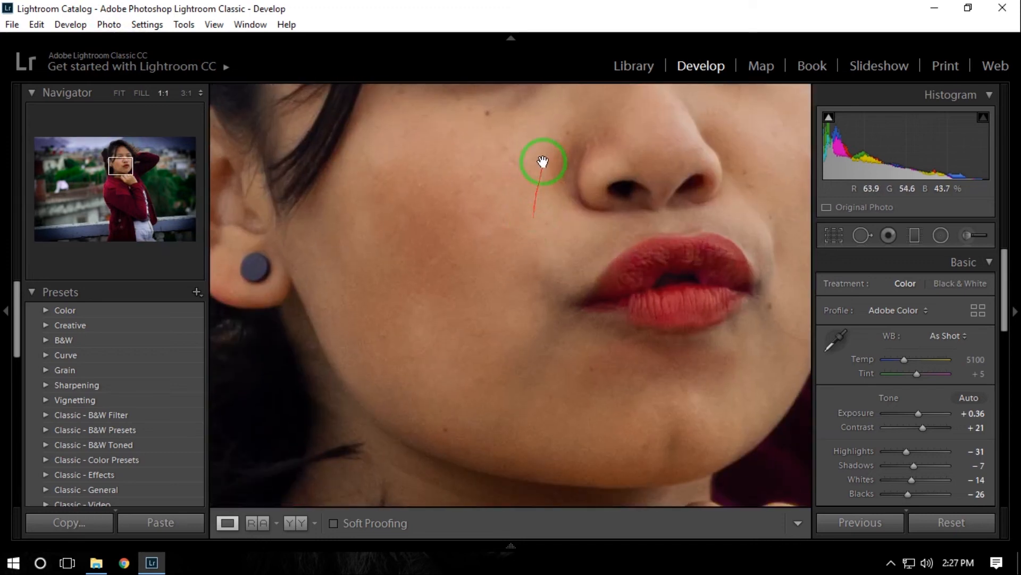
{"action": "left_click_drag", "start_coordinate": [463, 212], "coordinate": [448, 338]}
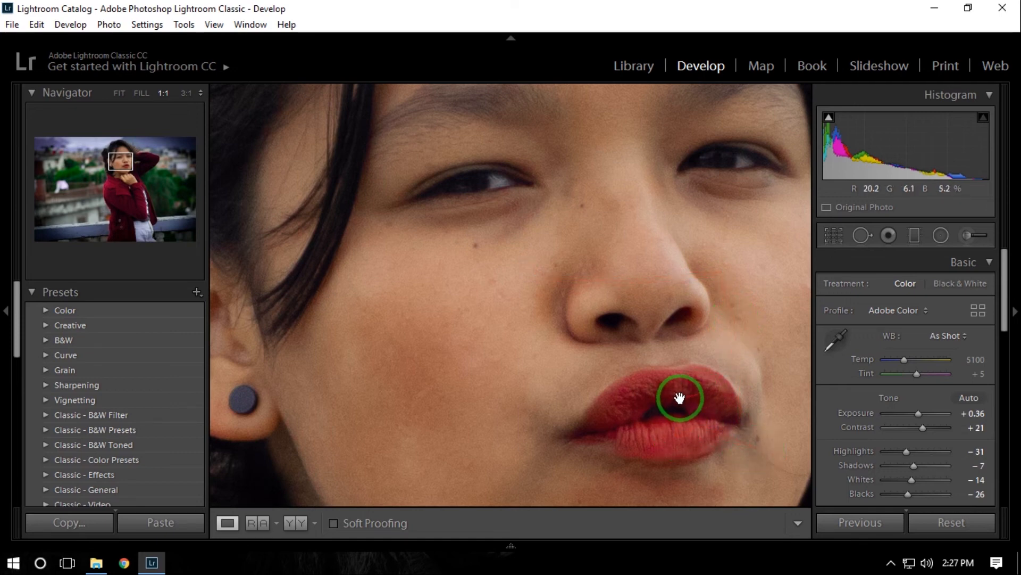
{"action": "scroll", "coordinate": [500, 340], "scroll_direction": "up", "scroll_amount": 2}
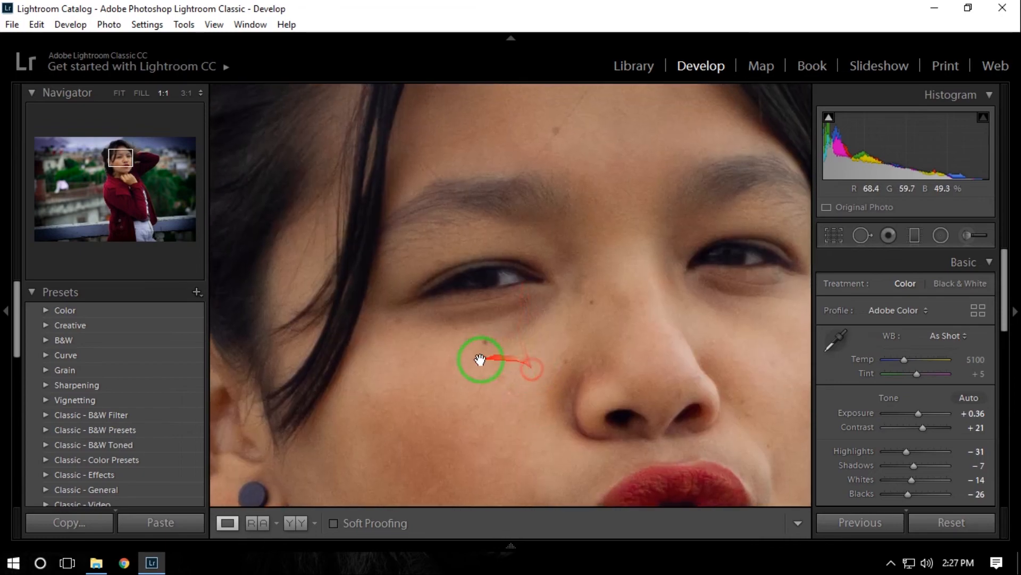
{"action": "left_click_drag", "start_coordinate": [569, 123], "coordinate": [534, 181]}
{"action": "left_click_drag", "start_coordinate": [620, 376], "coordinate": [599, 182]}
{"action": "left_click_drag", "start_coordinate": [487, 427], "coordinate": [545, 259]}
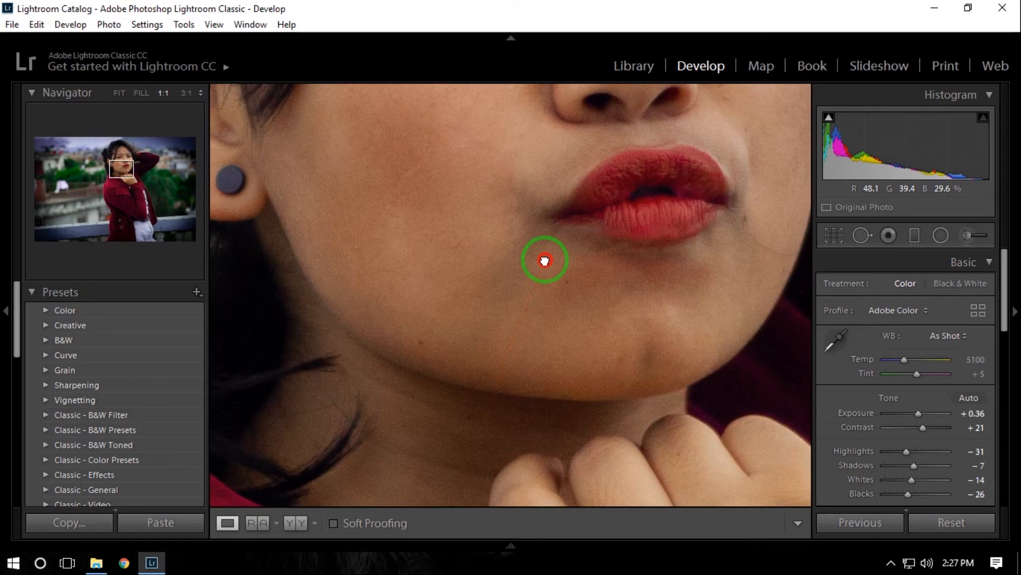
{"action": "scroll", "coordinate": [556, 253], "scroll_direction": "down", "scroll_amount": 5}
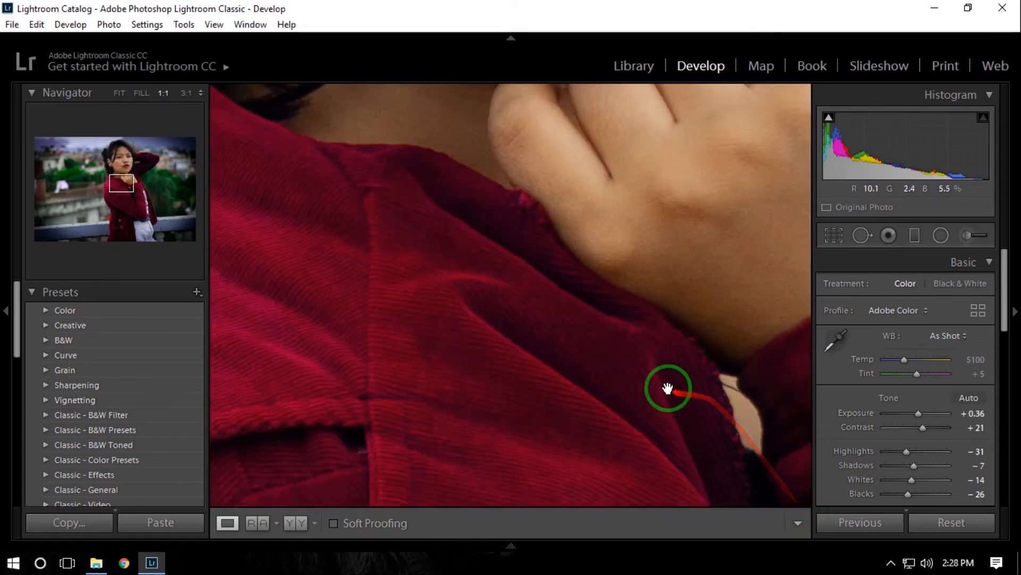
{"action": "left_click_drag", "start_coordinate": [608, 275], "coordinate": [607, 274]}
{"action": "left_click", "coordinate": [607, 274]}
{"action": "left_click", "coordinate": [607, 274]}
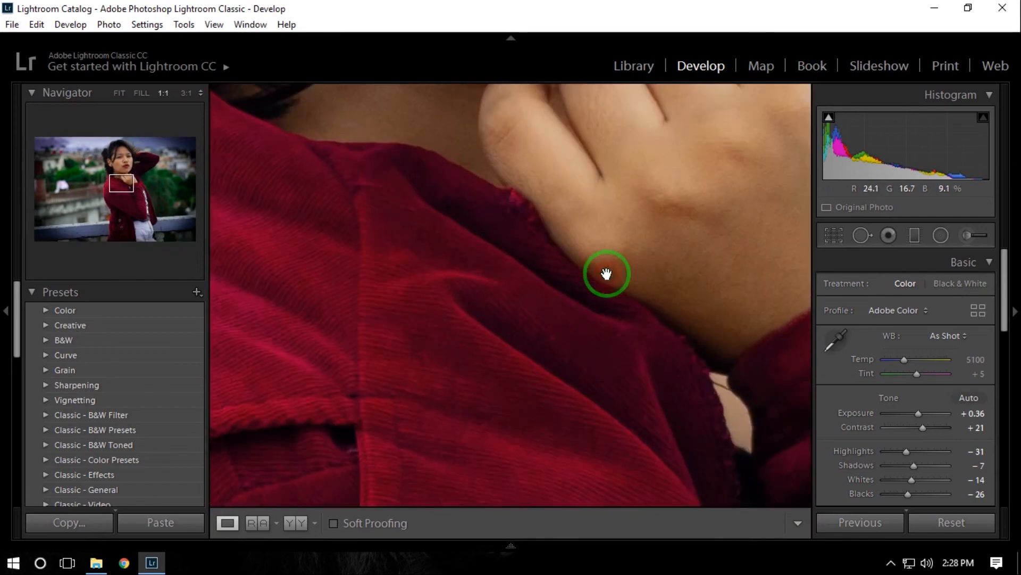
{"action": "left_click", "coordinate": [608, 275]}
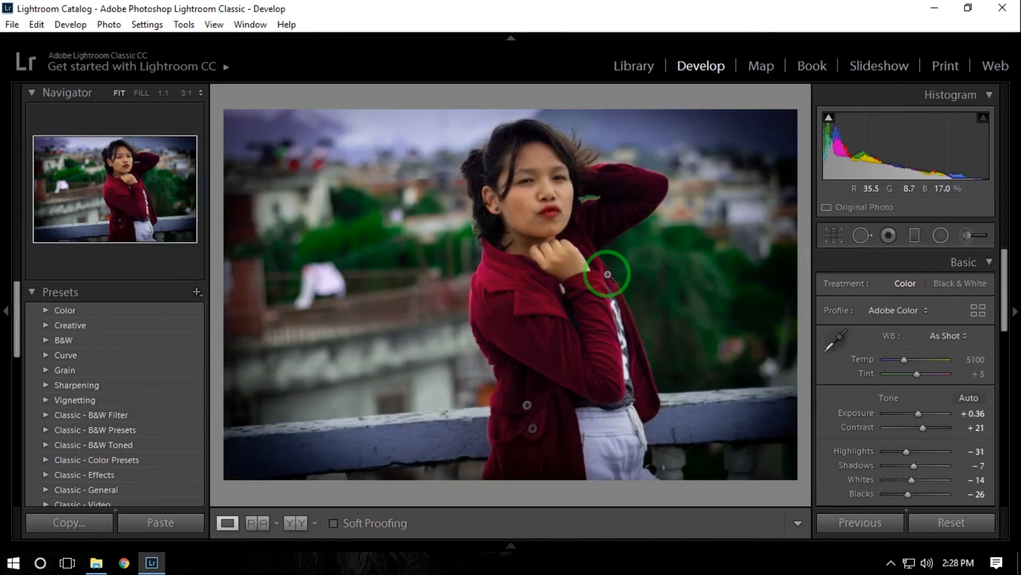